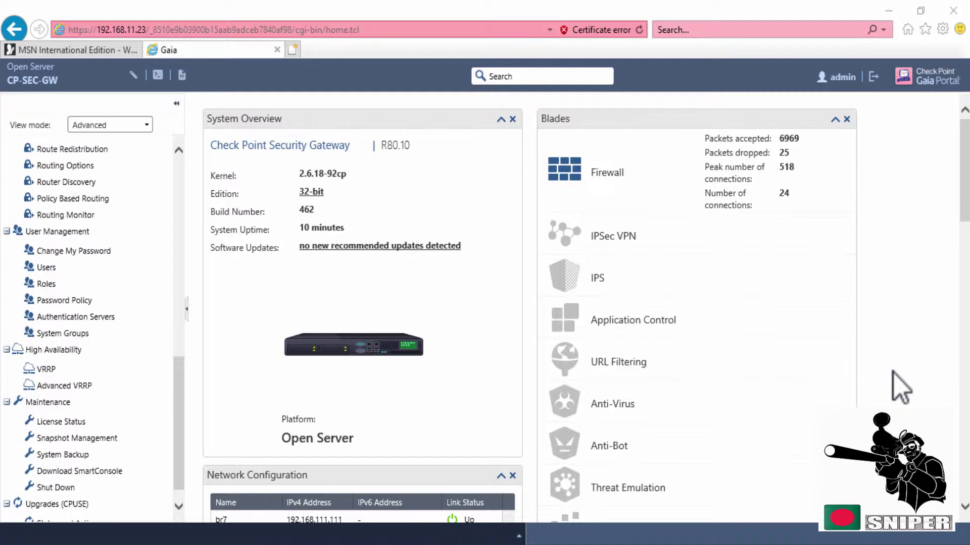
# Go to Maintenance > Snapshot Management from the system overview dashboard.
pyautogui.click(114, 438)
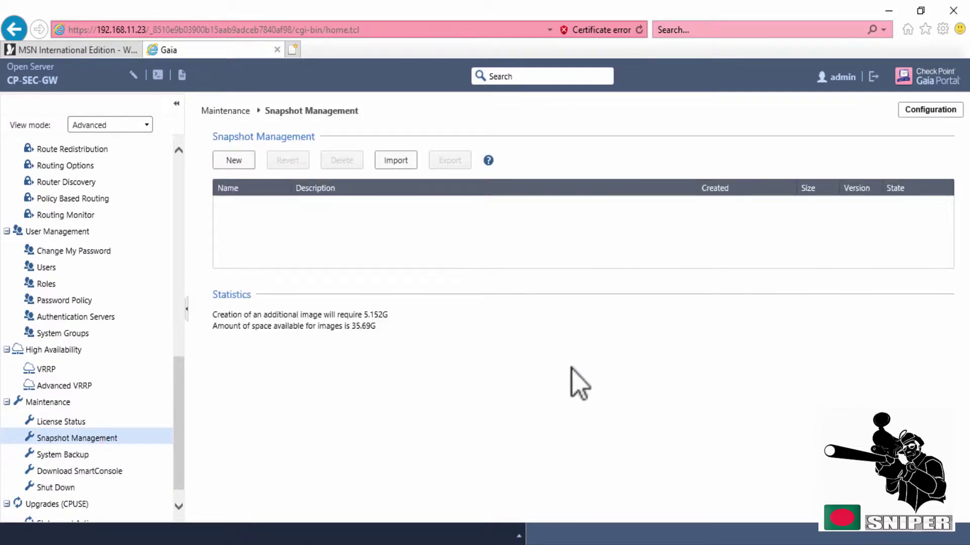
# Create a new snapshot image named 'Test' with the description 'My test'.
pyautogui.click(253, 163)
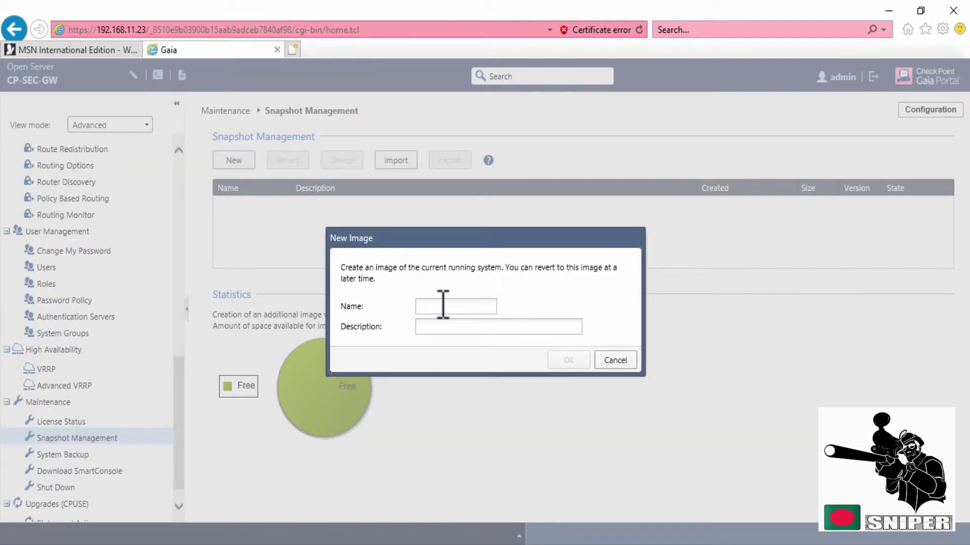
pyautogui.click(443, 306)
pyautogui.write('Test')
pyautogui.click(457, 326)
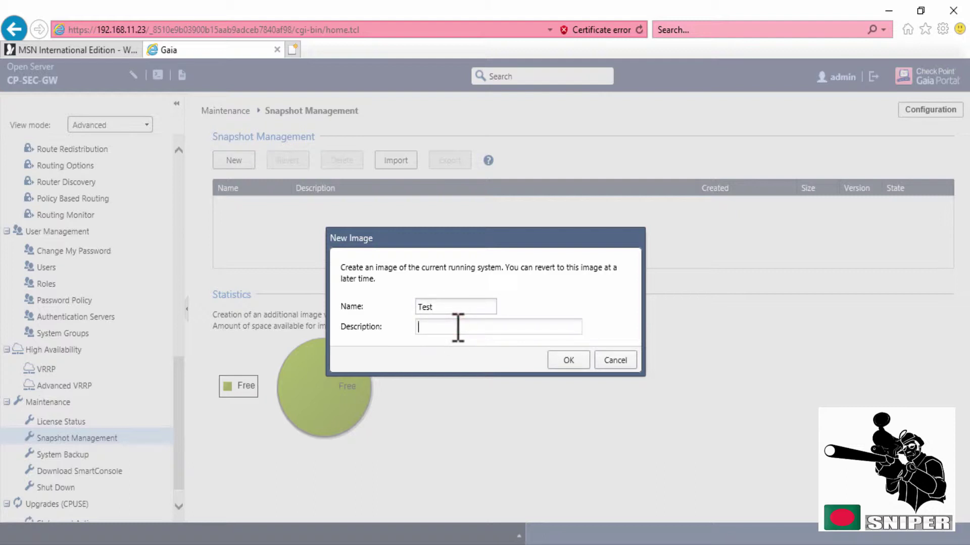
pyautogui.write('My ')
pyautogui.write('test')
pyautogui.click(558, 363)
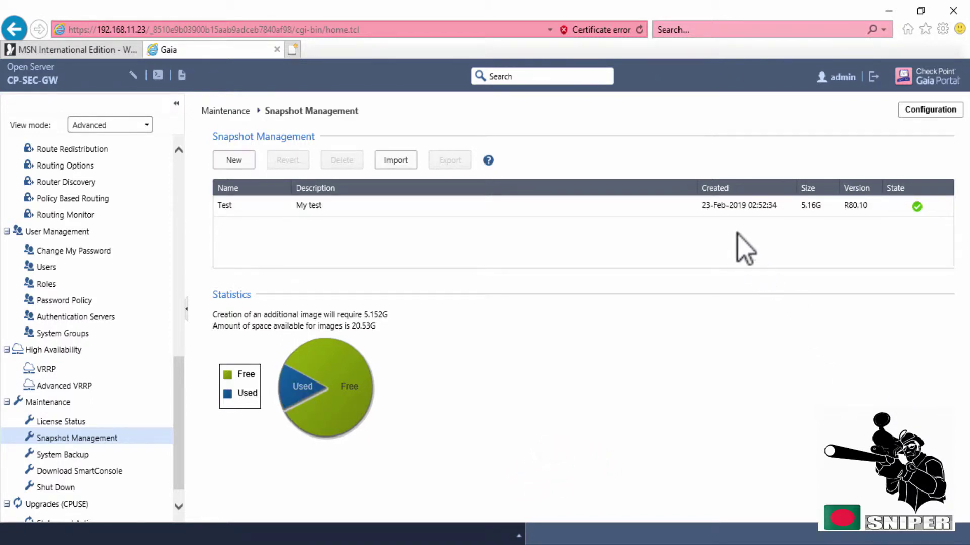
# Export the 'Test' snapshot and wait while its tar file is created.
pyautogui.click(725, 206)
pyautogui.click(445, 161)
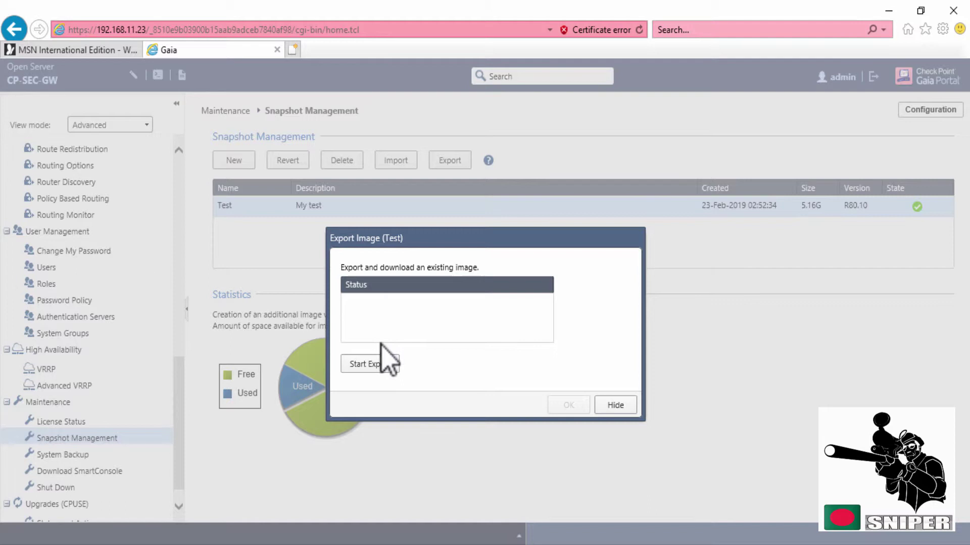
pyautogui.click(381, 361)
pyautogui.click(380, 362)
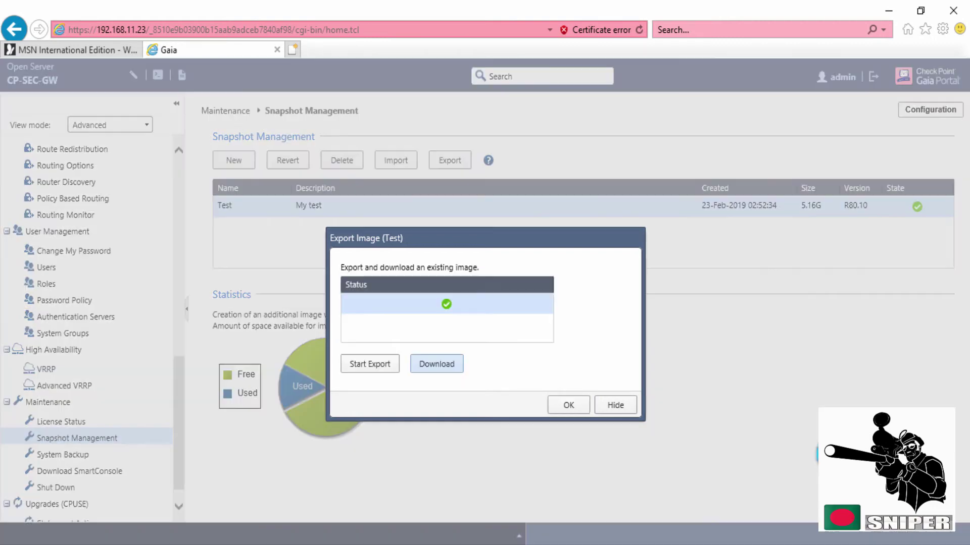
# Download the exported snapshot as Test.tar, then bring up the Import Image dialog.
pyautogui.click(437, 364)
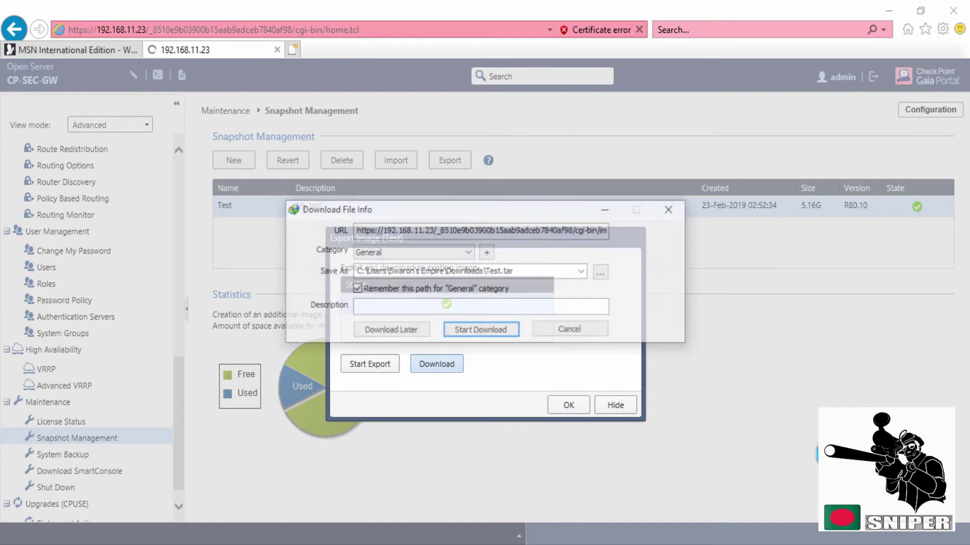
pyautogui.click(485, 333)
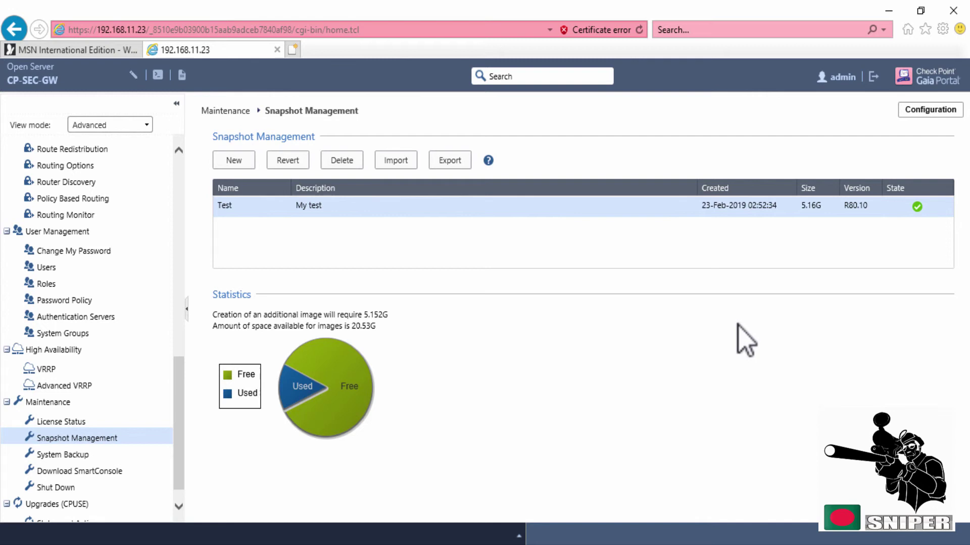
pyautogui.click(397, 163)
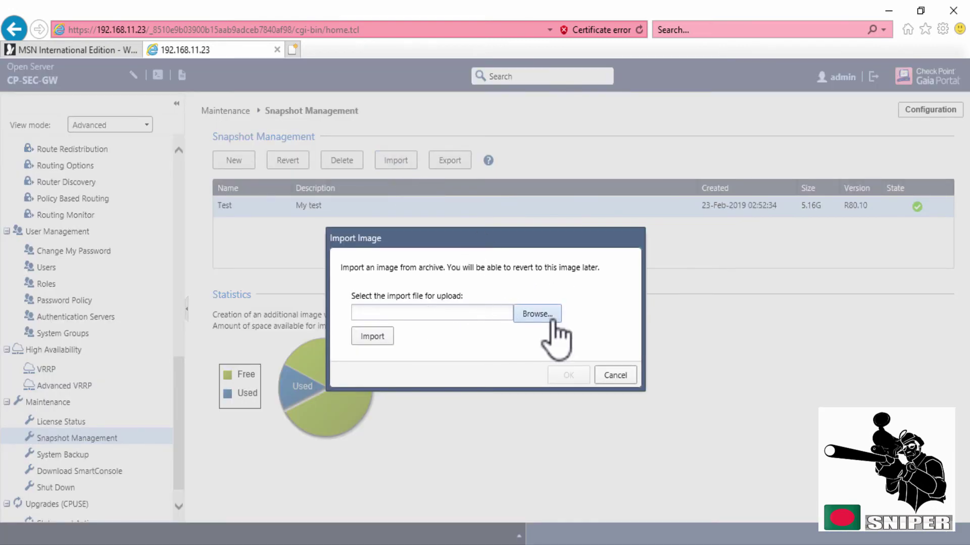
pyautogui.click(550, 317)
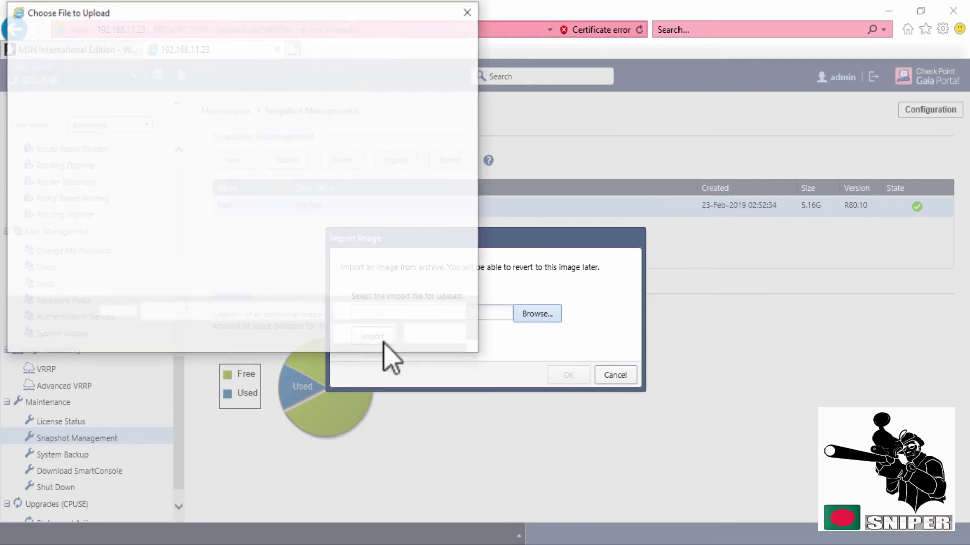
pyautogui.click(622, 376)
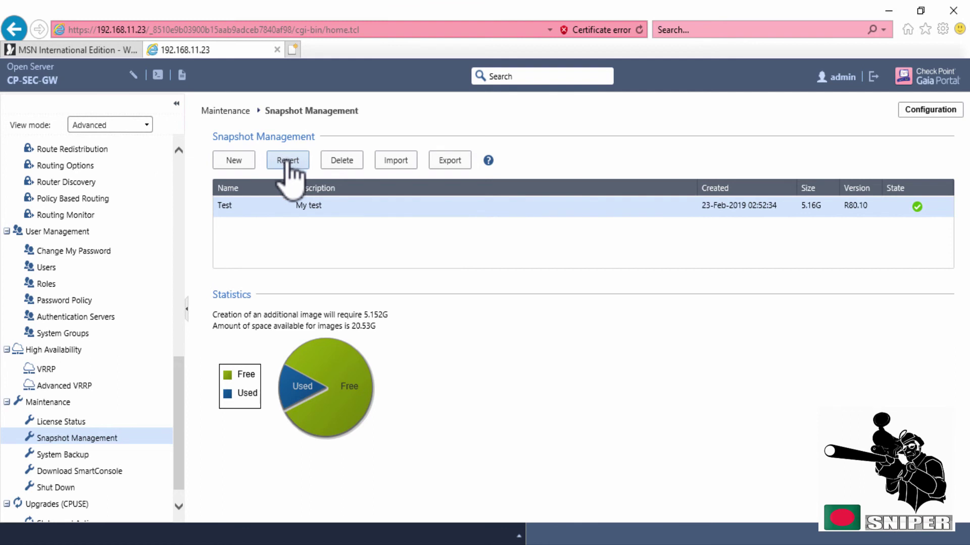
pyautogui.click(306, 205)
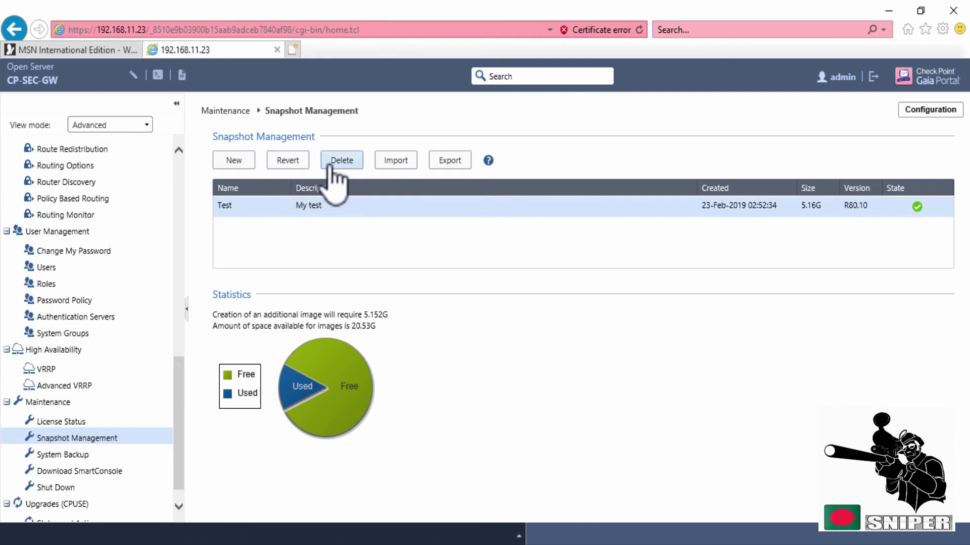